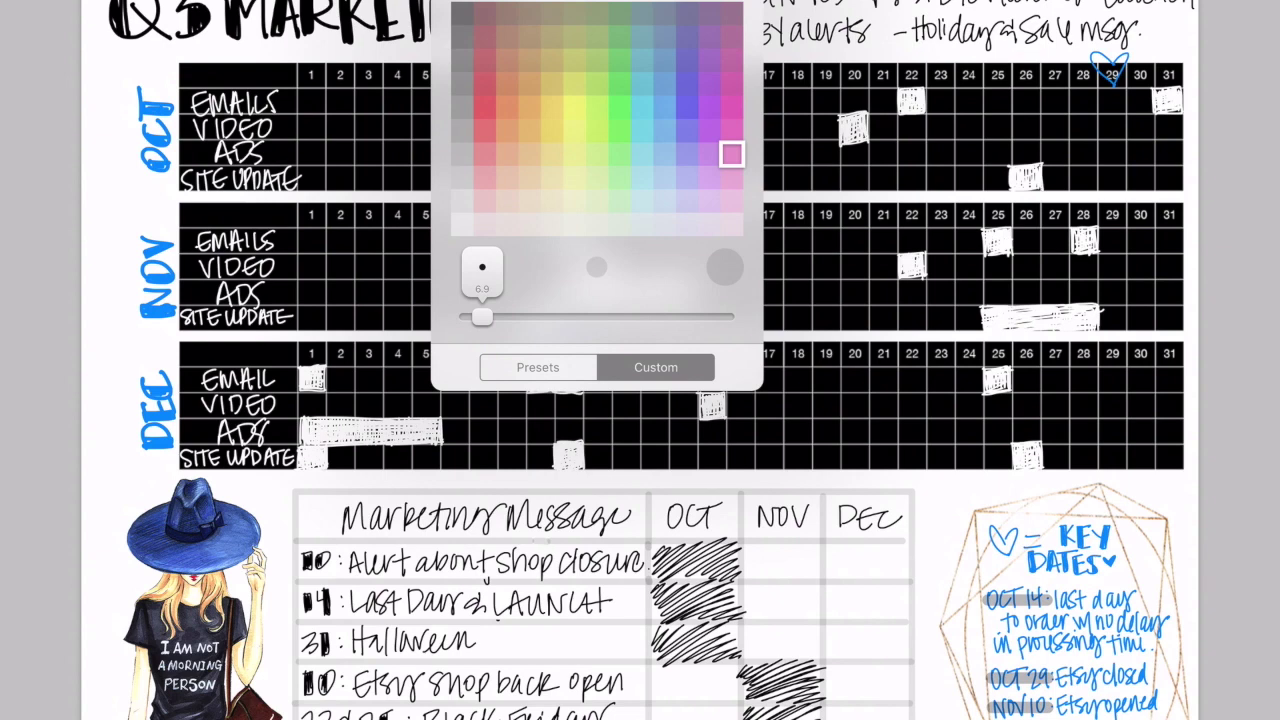
Change the pen from pink to the light grey custom swatch, keeping stroke width 6.9
{"action": "left_click", "coordinate": [461, 154]}
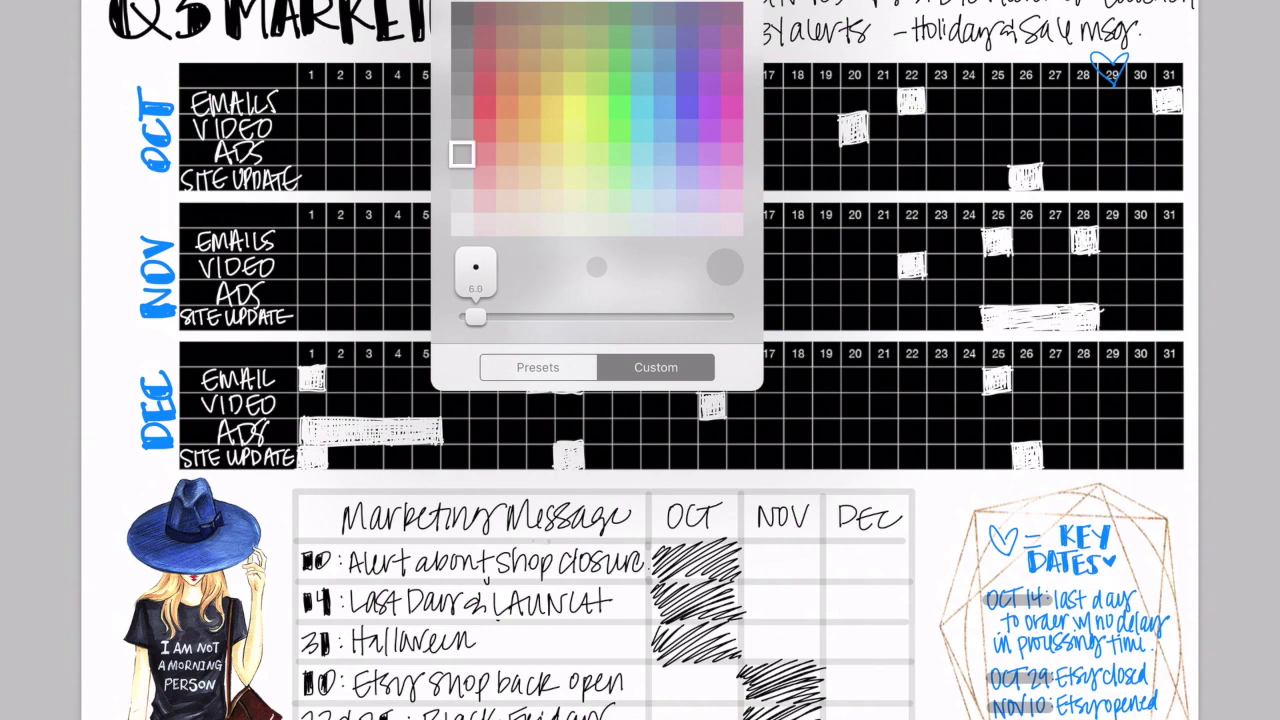
{"action": "mouse_move", "coordinate": [482, 316]}
{"action": "left_mouse_down"}
{"action": "mouse_move", "coordinate": [523, 316]}
{"action": "mouse_move", "coordinate": [482, 316]}
{"action": "left_mouse_up"}
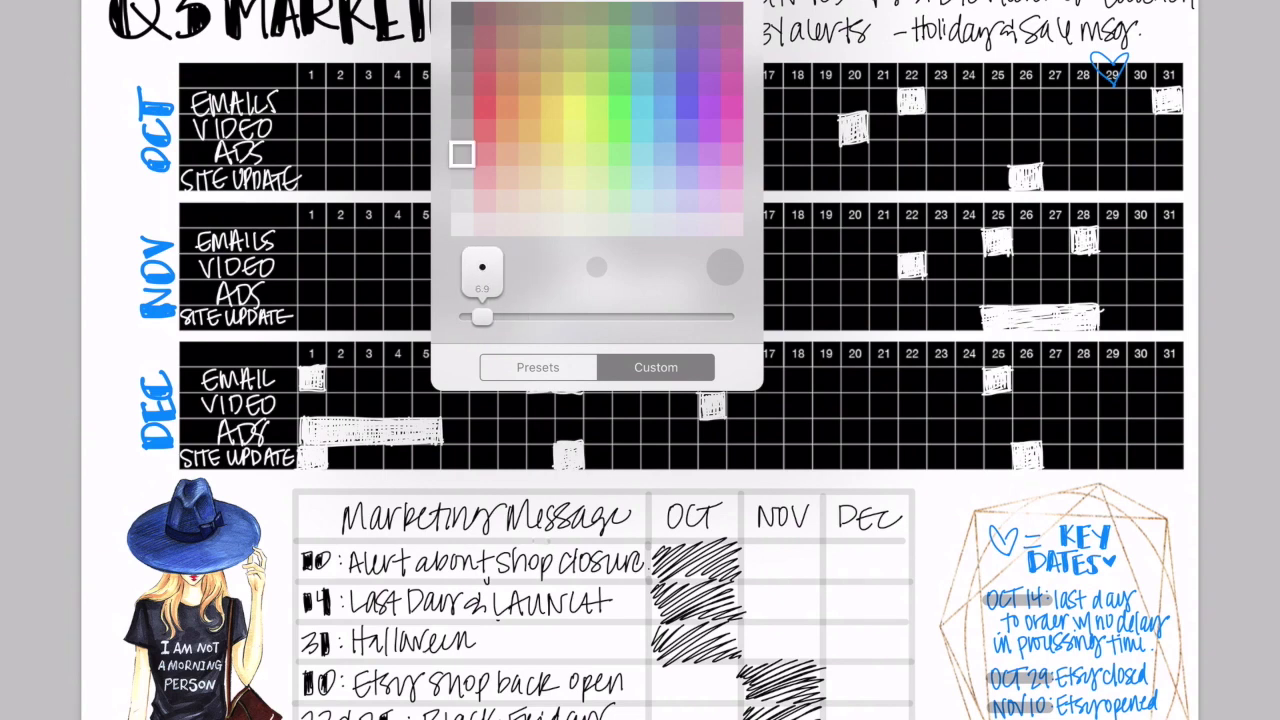